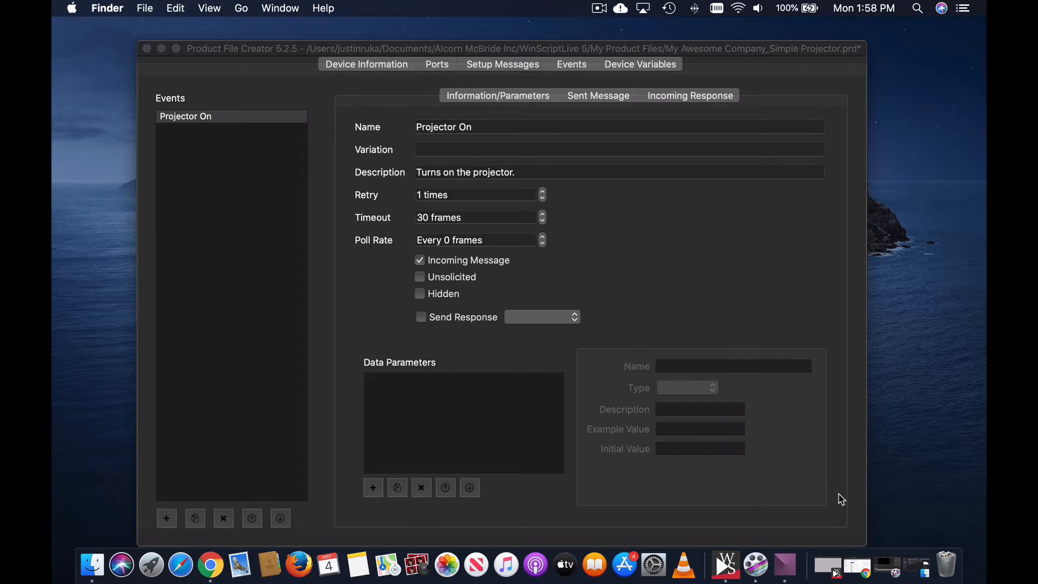
Enter (PWR1)\x0D as the example outgoing message for the Projector On event.
{"action": "left_click", "coordinate": [613, 104]}
{"action": "left_click", "coordinate": [614, 103]}
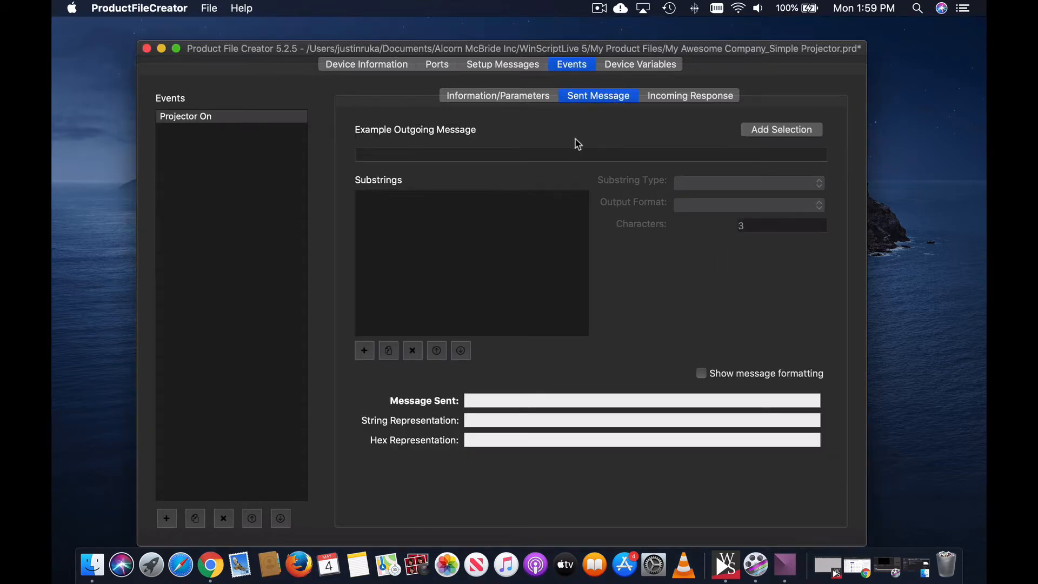
{"action": "left_click", "coordinate": [570, 153]}
{"action": "type", "text": "(PW"}
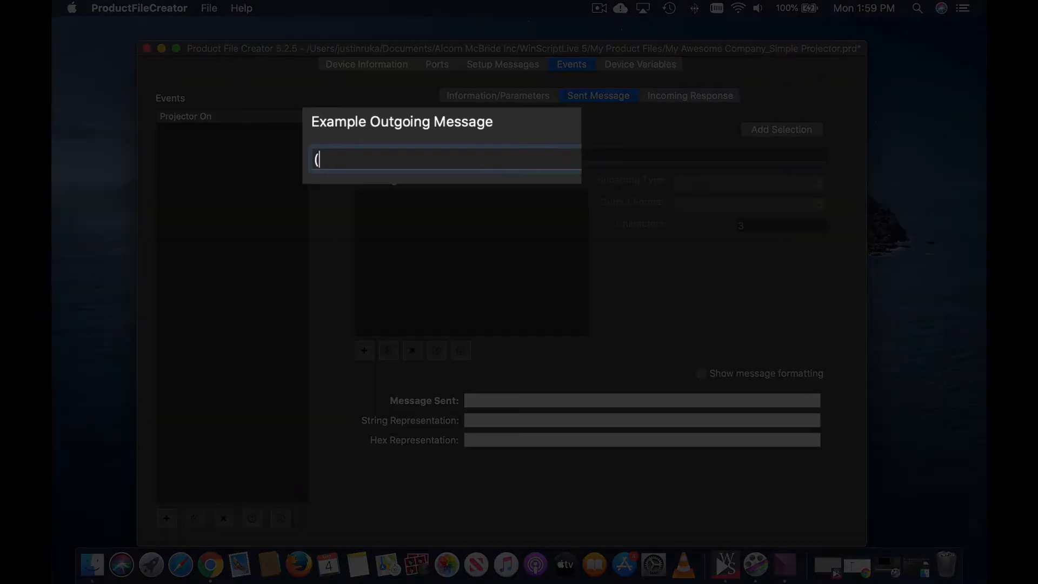
{"action": "type", "text": "R1)\\x0D"}
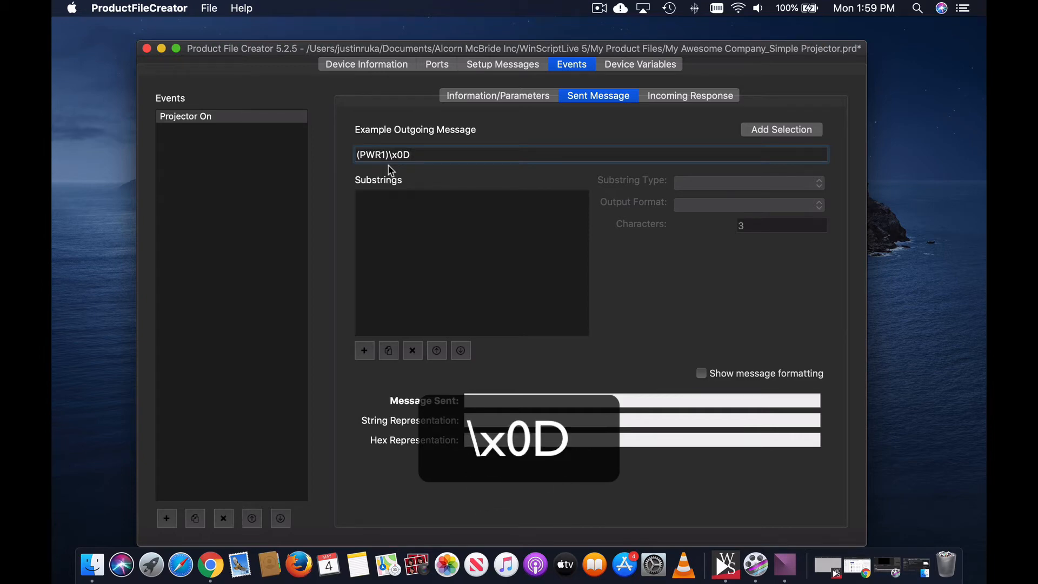
Add (PWR1) and \x0D from the example outgoing message as two separate constant substrings.
{"action": "left_click_drag", "start_coordinate": [390, 156], "coordinate": [353, 156]}
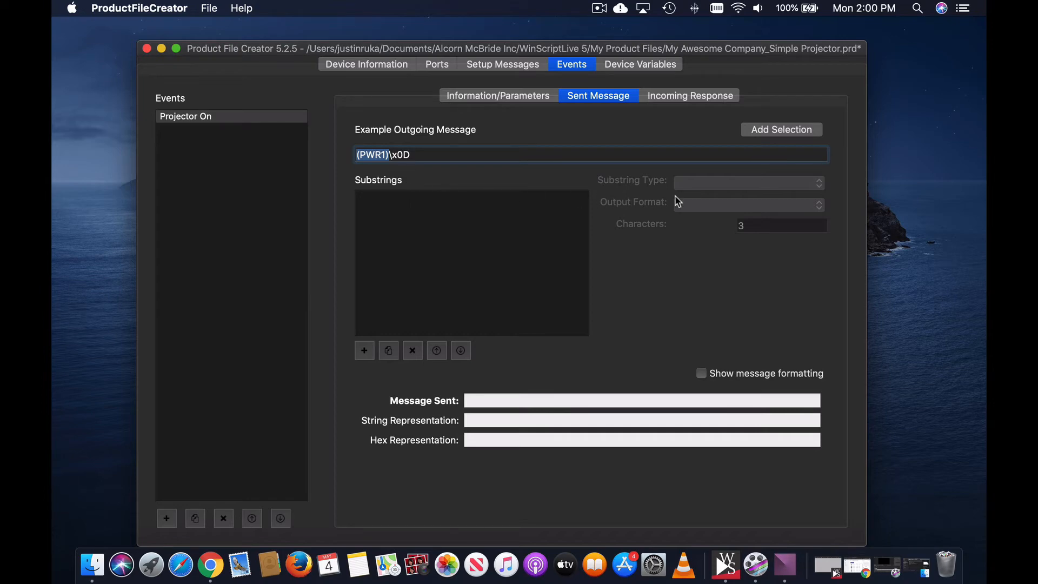
{"action": "left_click", "coordinate": [817, 132]}
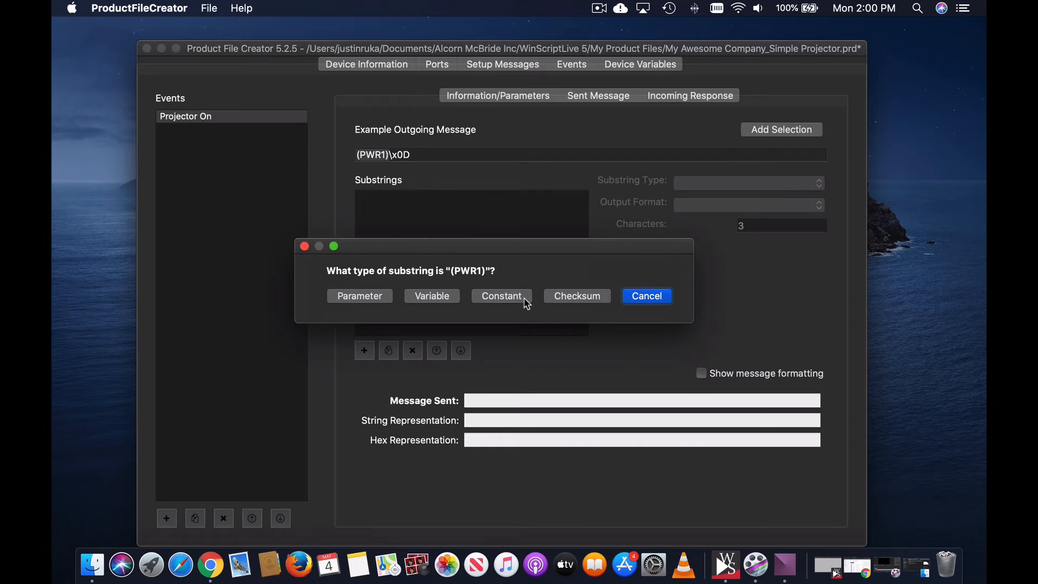
{"action": "left_click", "coordinate": [523, 299]}
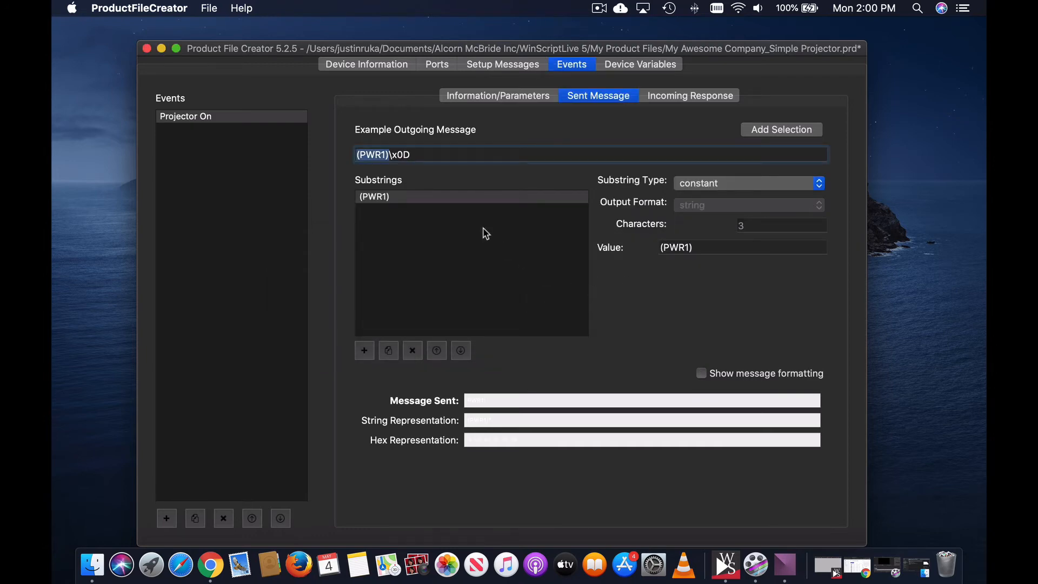
{"action": "left_click_drag", "start_coordinate": [414, 156], "coordinate": [390, 157]}
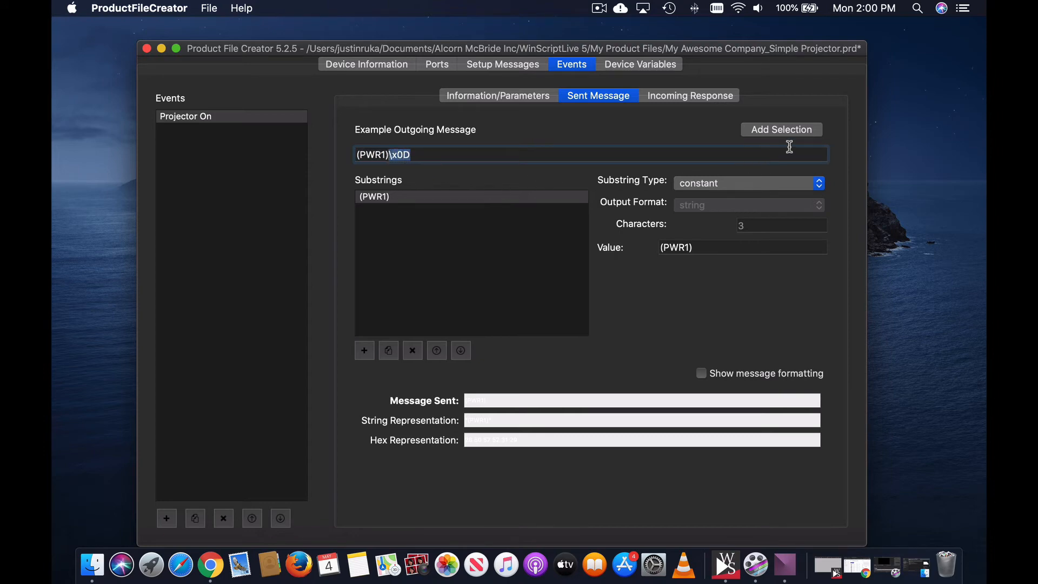
{"action": "left_click", "coordinate": [816, 136]}
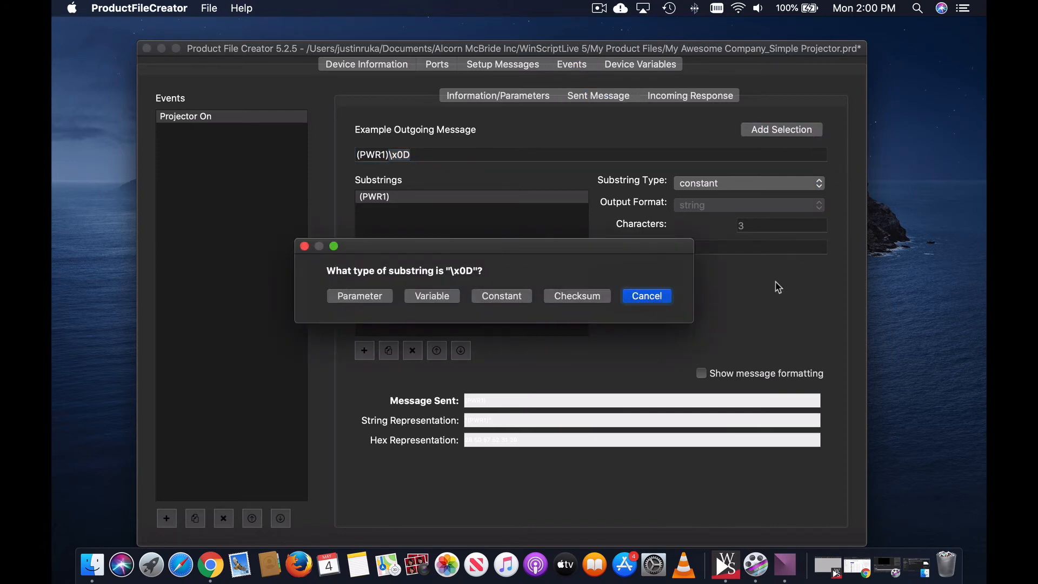
{"action": "left_click", "coordinate": [528, 299]}
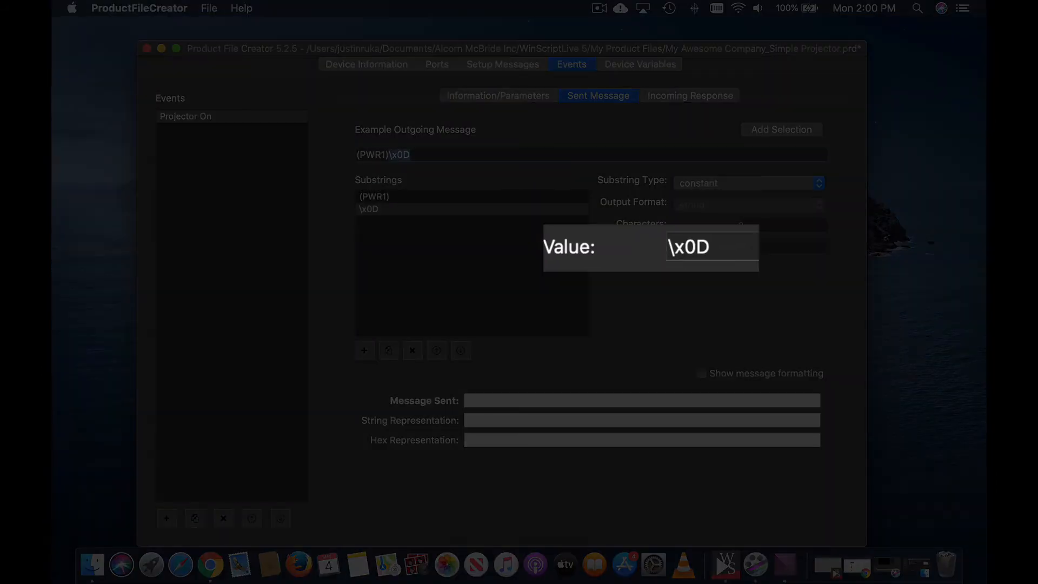
Try the second substring's value without its \x prefix, and restore it to \x0D.
{"action": "left_click_drag", "start_coordinate": [687, 249], "coordinate": [668, 247]}
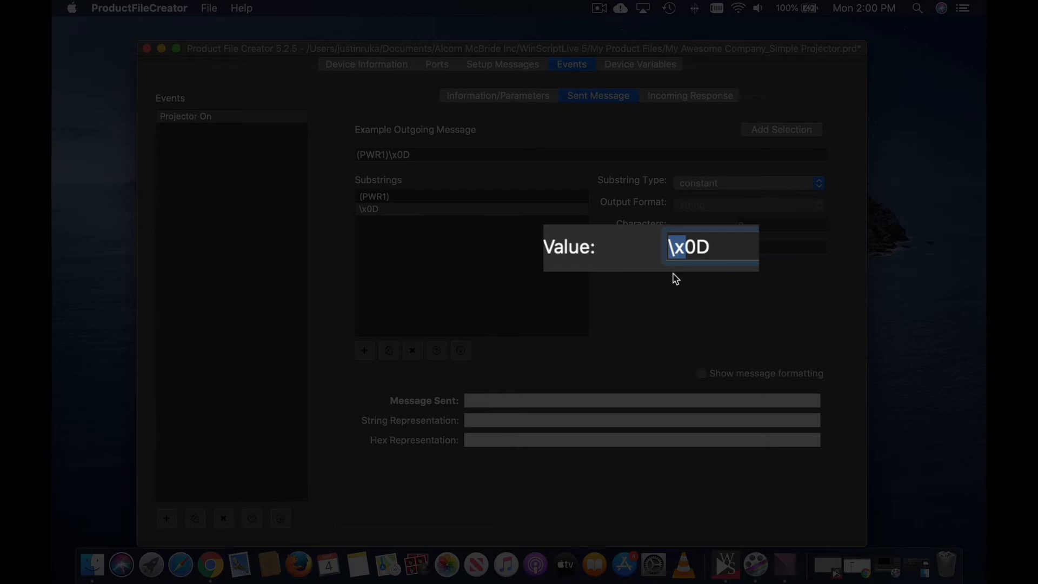
{"action": "left_click", "coordinate": [685, 246]}
{"action": "key", "text": "BackSpace"}
{"action": "key", "text": "BackSpace"}
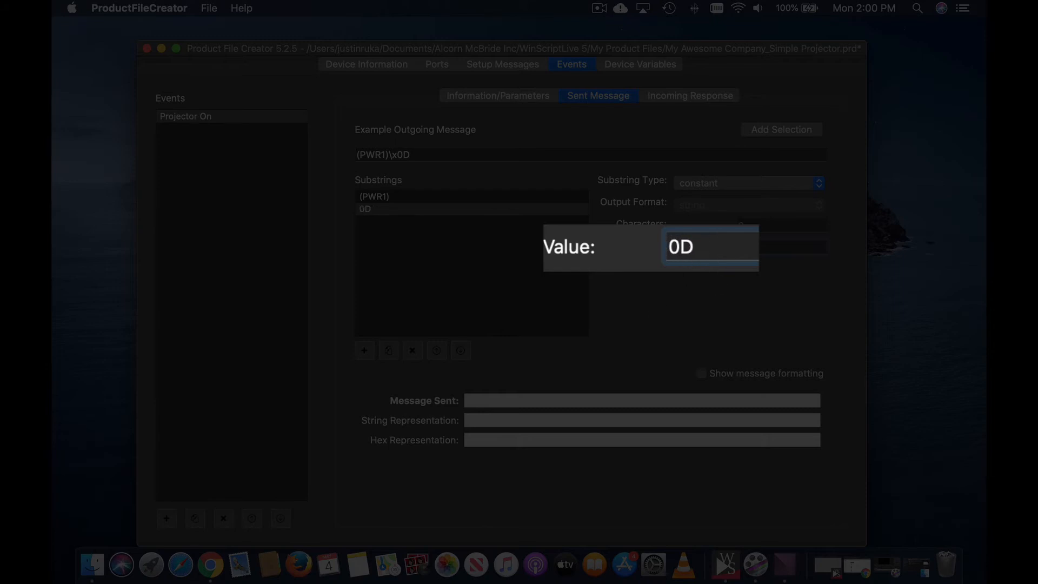
{"action": "type", "text": "h"}
{"action": "key", "text": "BackSpace"}
{"action": "type", "text": "\\x"}
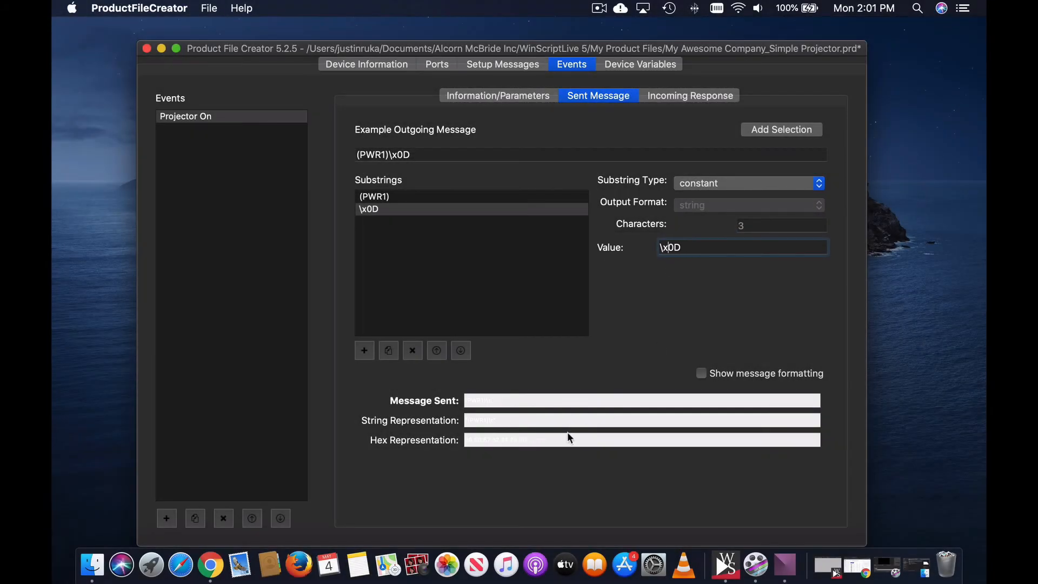
{"action": "left_click_drag", "start_coordinate": [570, 438], "coordinate": [465, 444]}
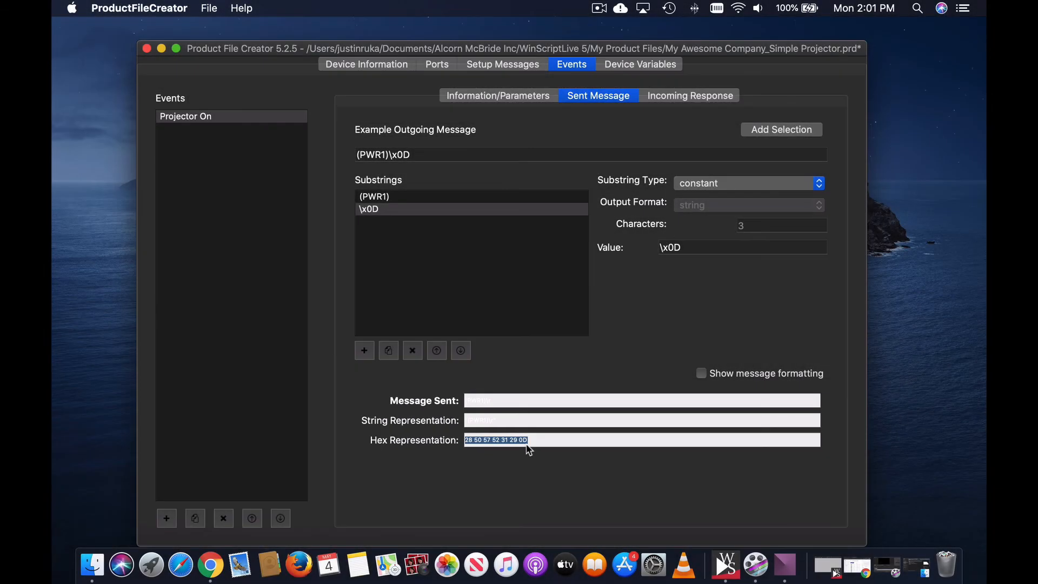
Set the example incoming message of the Projector On event to R\x0D and add the whole string as a constant substring.
{"action": "left_click", "coordinate": [713, 102]}
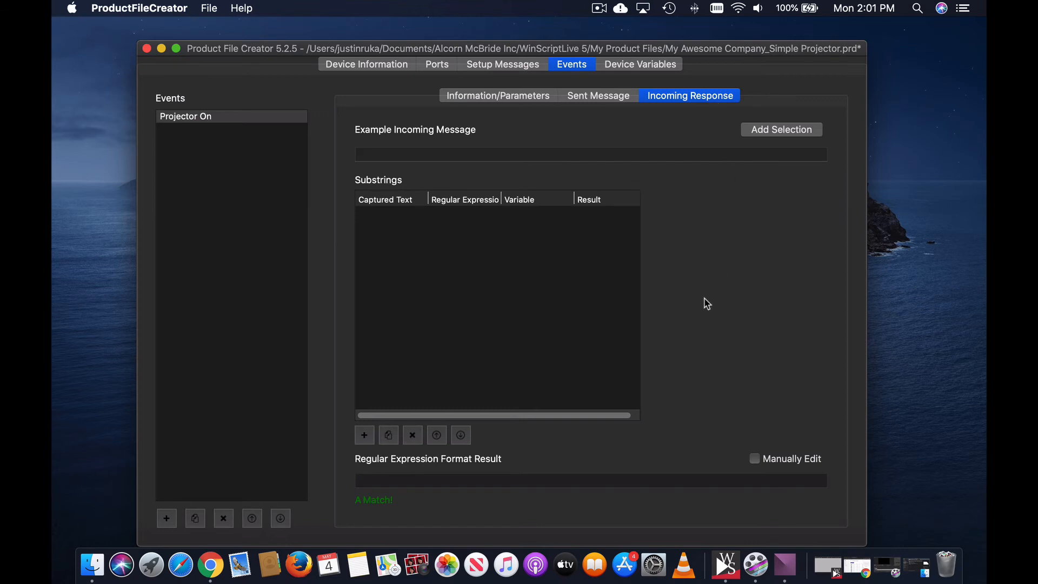
{"action": "left_click", "coordinate": [556, 156]}
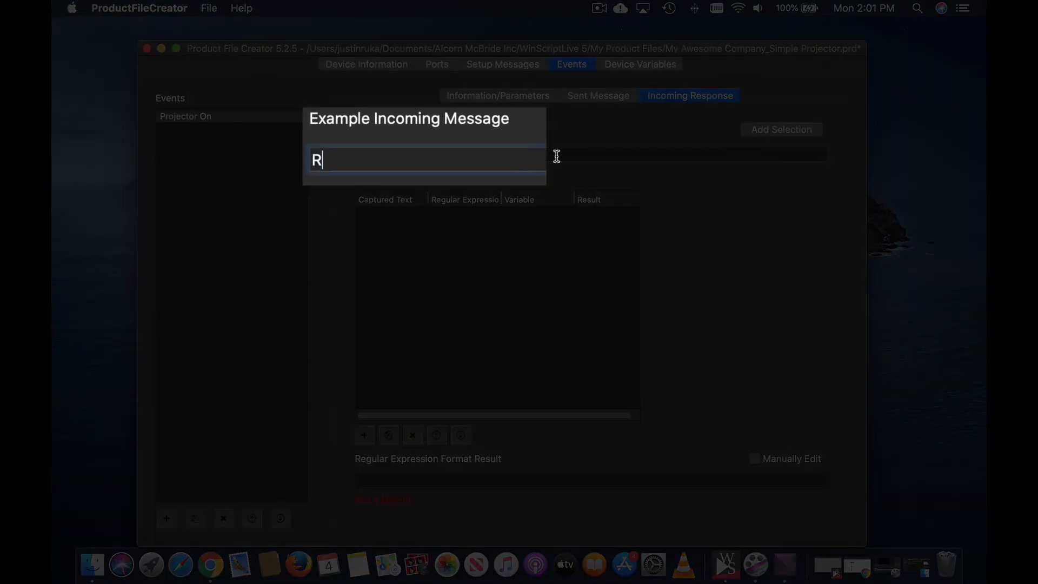
{"action": "type", "text": "\\x0D"}
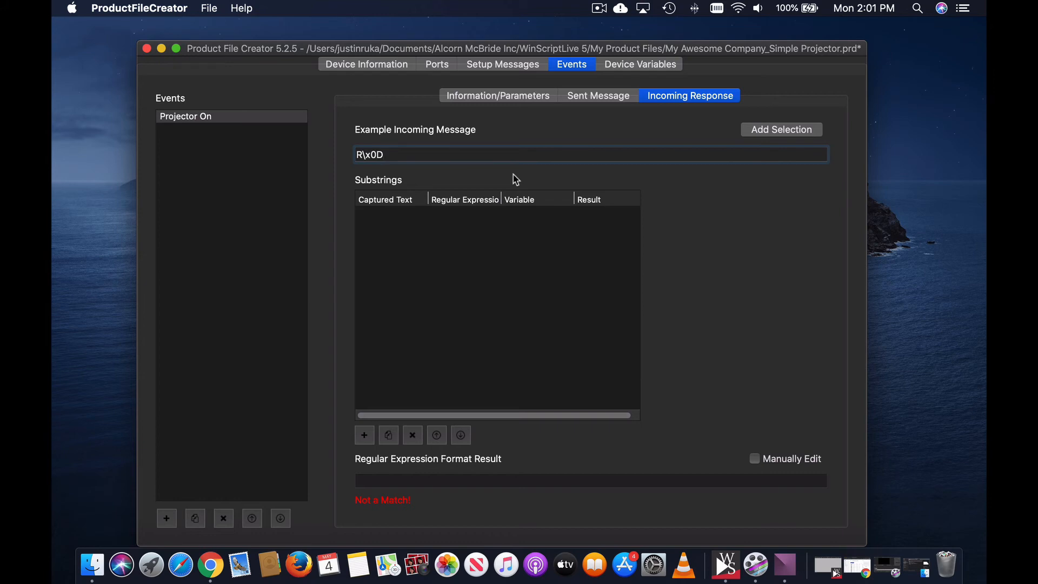
{"action": "left_click_drag", "start_coordinate": [383, 155], "coordinate": [338, 156]}
{"action": "left_click", "coordinate": [819, 133]}
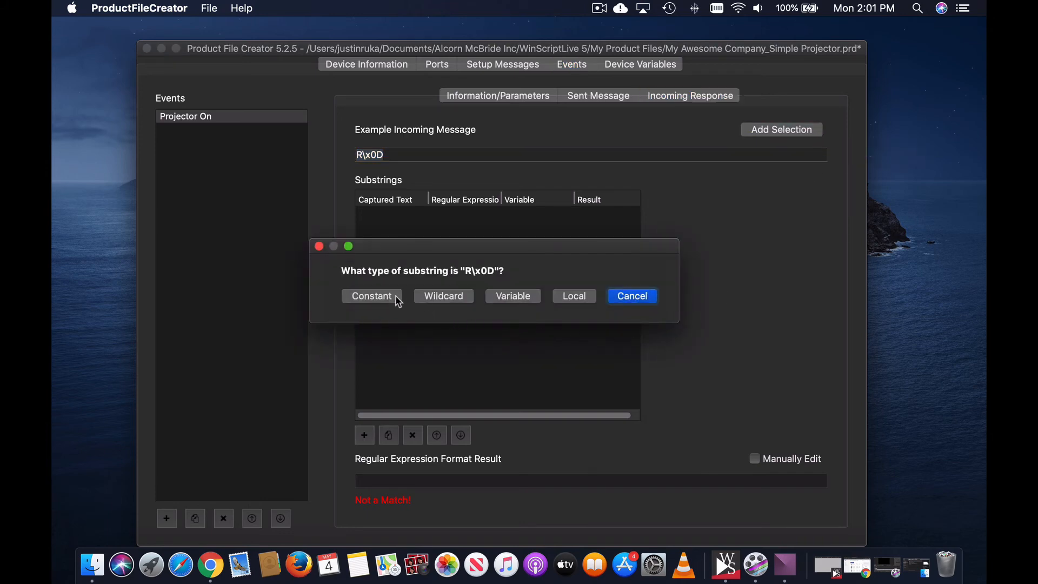
{"action": "left_click", "coordinate": [371, 296]}
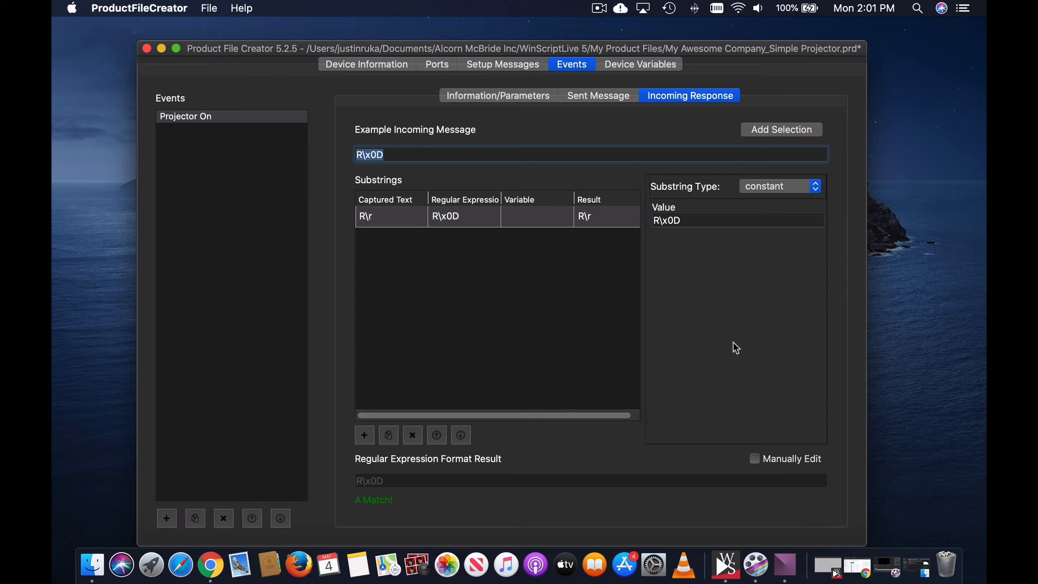
Duplicate the Projector On event and rename the copy Projector Off.
{"action": "left_click", "coordinate": [540, 98]}
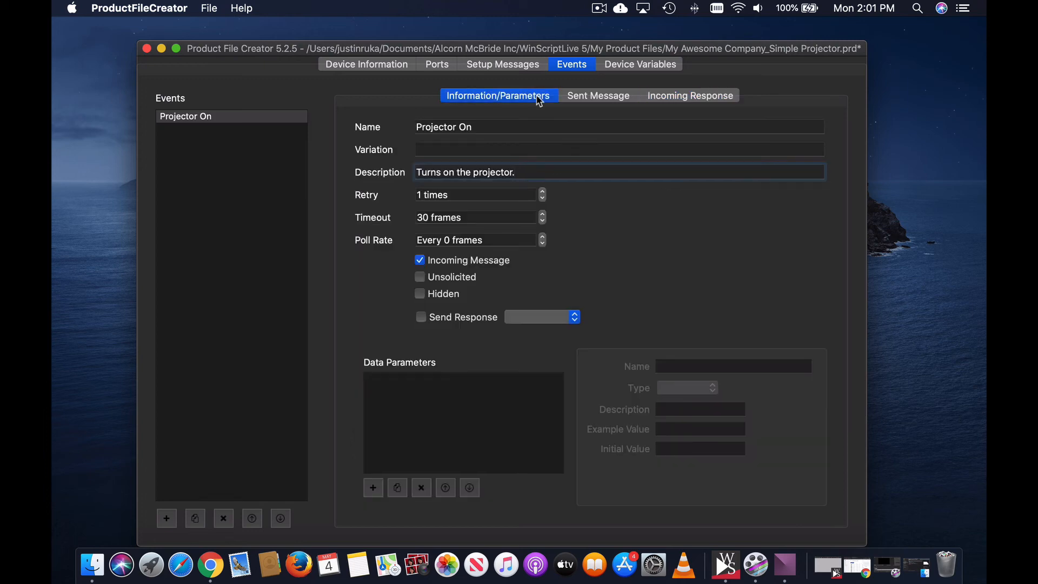
{"action": "left_click", "coordinate": [250, 118]}
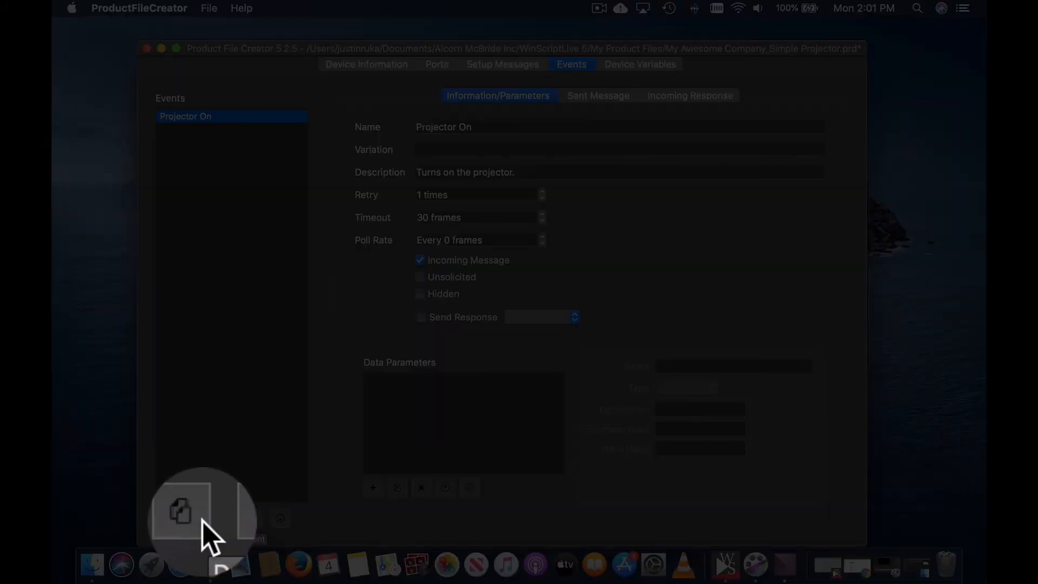
{"action": "left_click", "coordinate": [203, 523]}
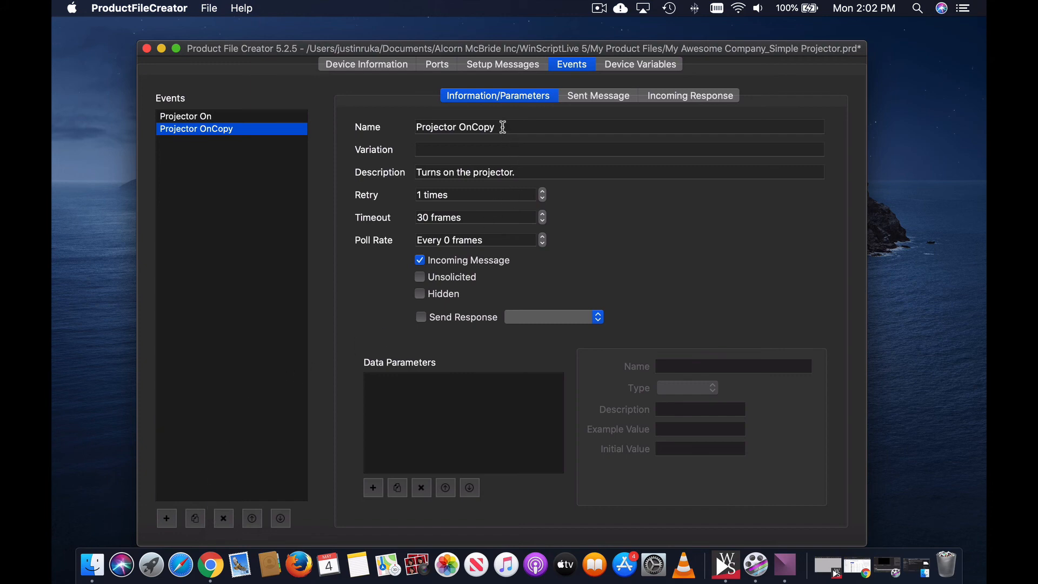
{"action": "left_click_drag", "start_coordinate": [501, 128], "coordinate": [461, 131]}
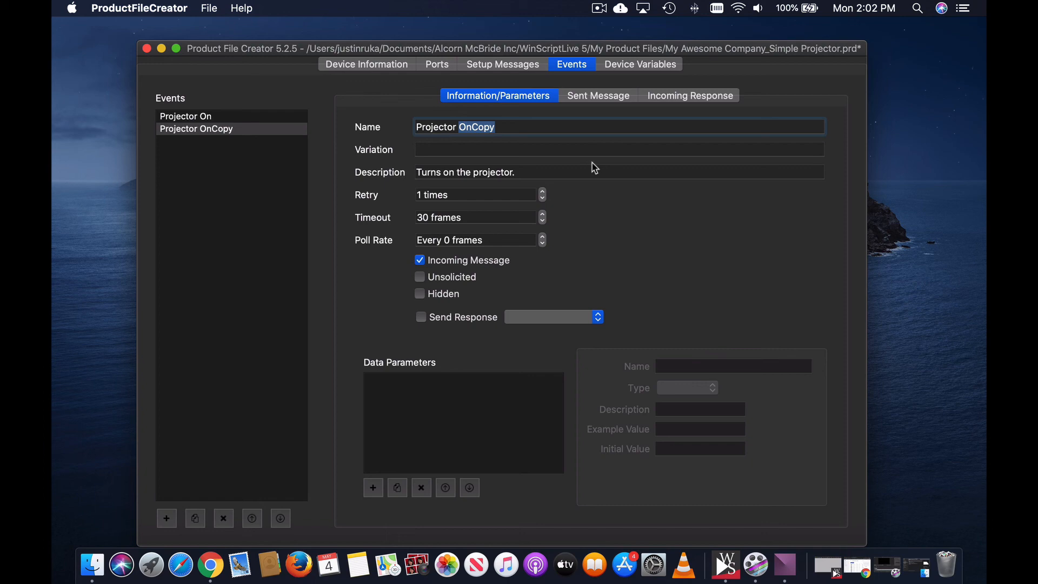
{"action": "type", "text": "Off"}
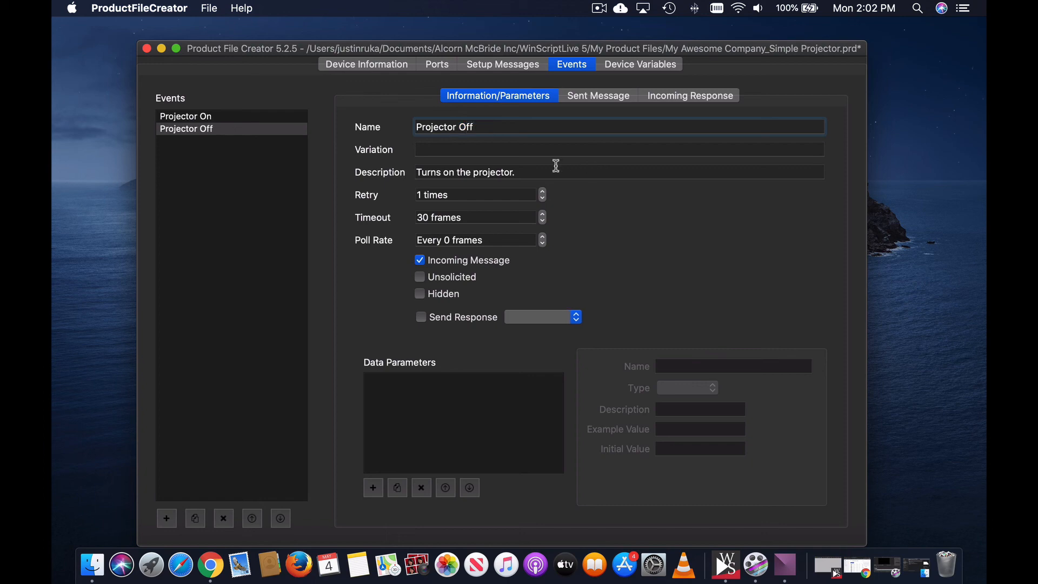
Change the Projector Off event's description to "Turns off the projector.".
{"action": "left_click", "coordinate": [456, 172]}
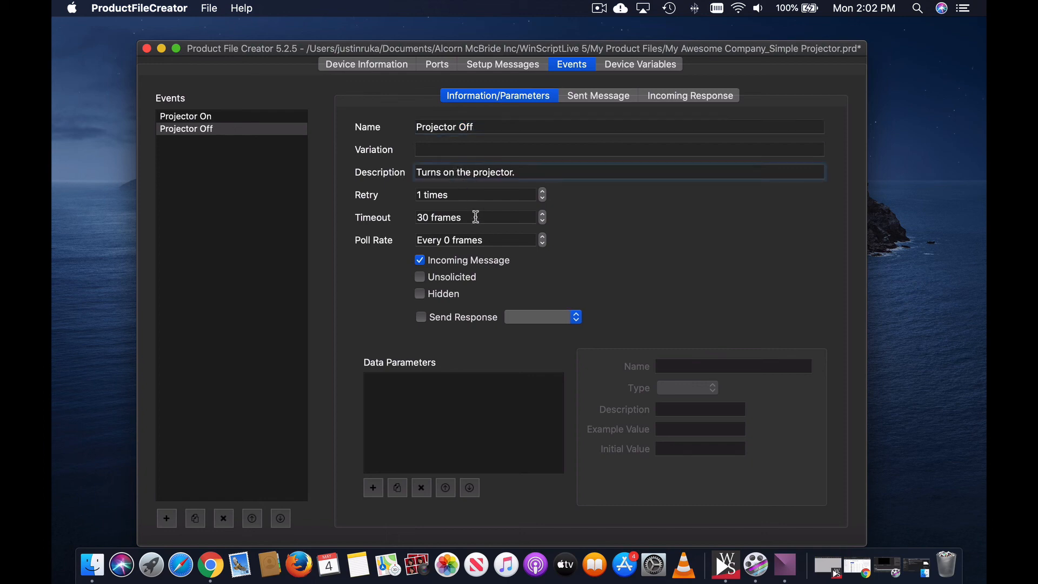
{"action": "key", "text": "BackSpace"}
{"action": "type", "text": "ff"}
Change the Projector Off event's example outgoing message to (PWR0)\x0D and its first substring's value to (PWR0).
{"action": "left_click", "coordinate": [625, 98]}
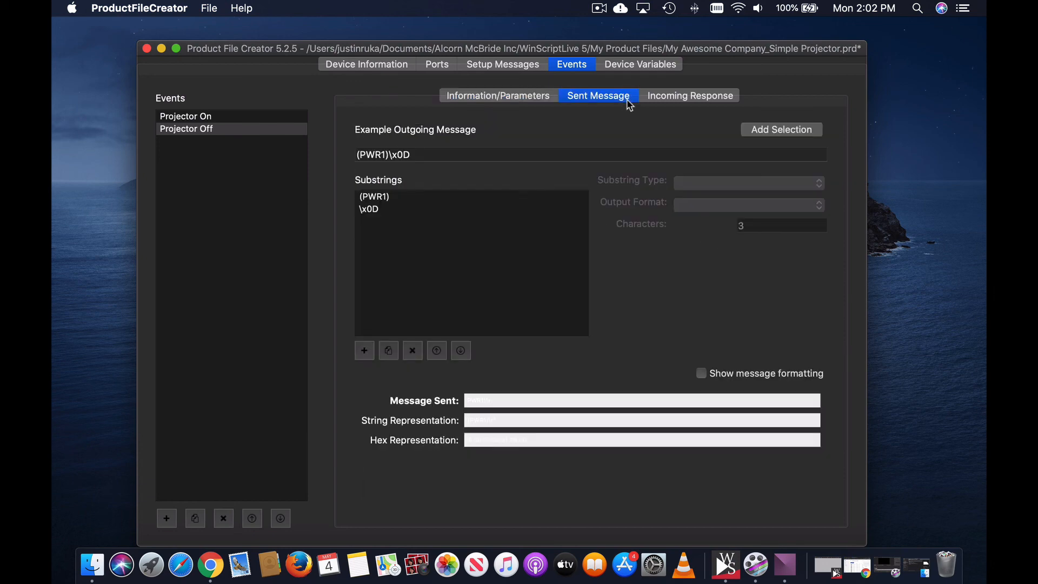
{"action": "left_click", "coordinate": [386, 156]}
{"action": "key", "text": "BackSpace"}
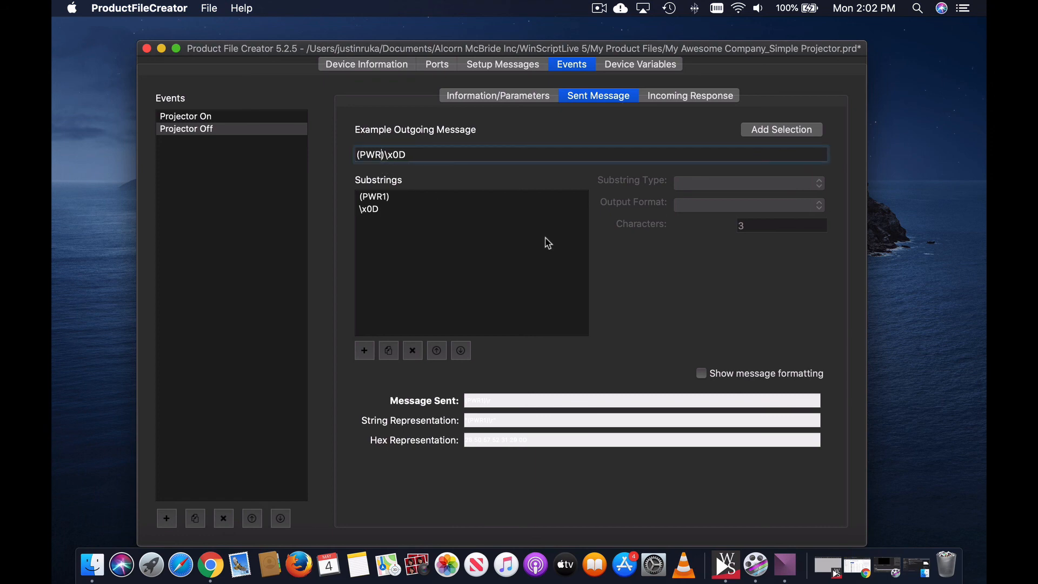
{"action": "type", "text": "0"}
{"action": "left_click", "coordinate": [402, 198]}
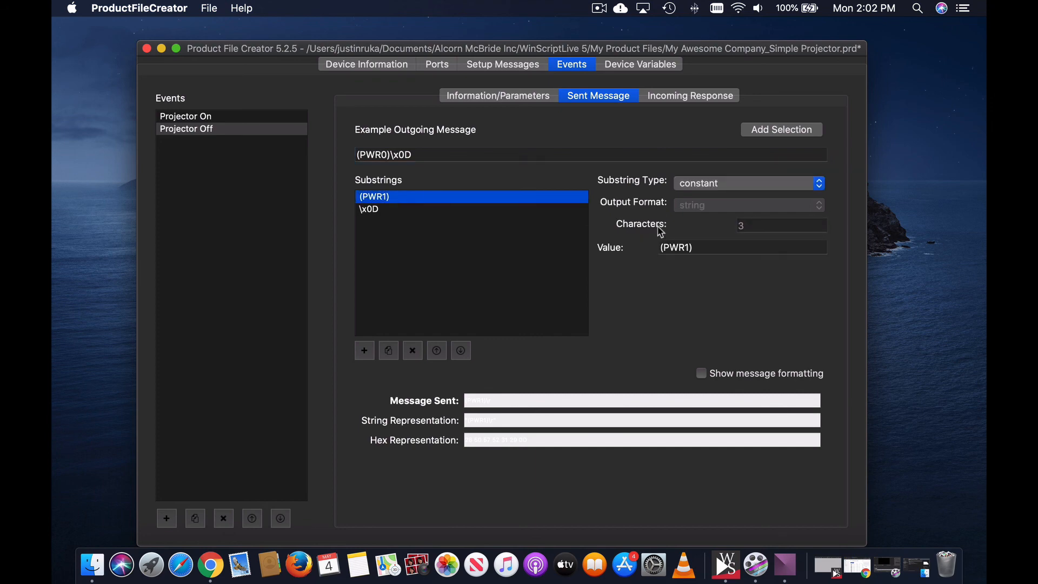
{"action": "left_click", "coordinate": [688, 246]}
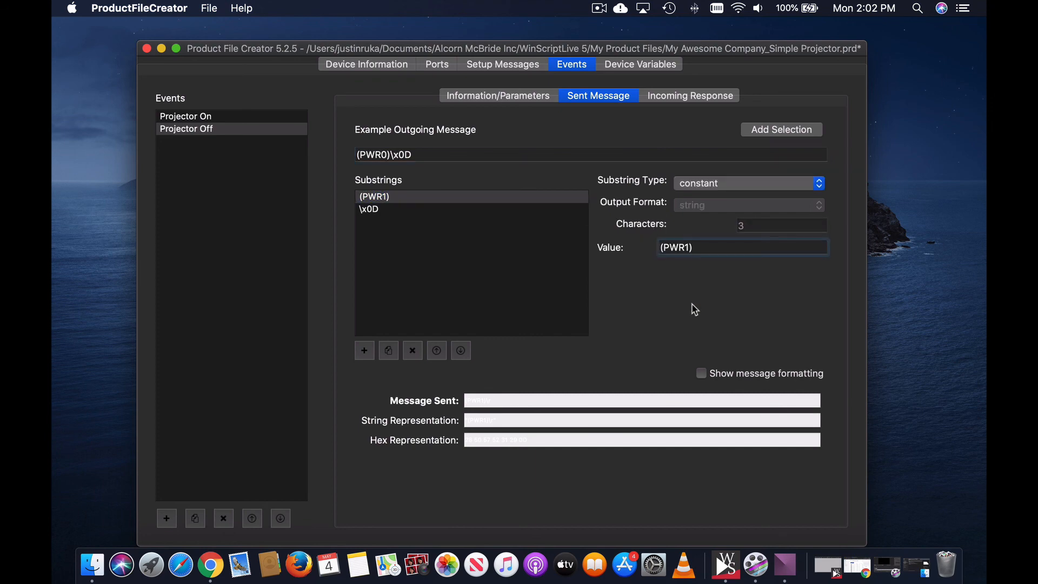
{"action": "key", "text": "BackSpace"}
{"action": "type", "text": "0"}
{"action": "left_click", "coordinate": [717, 102]}
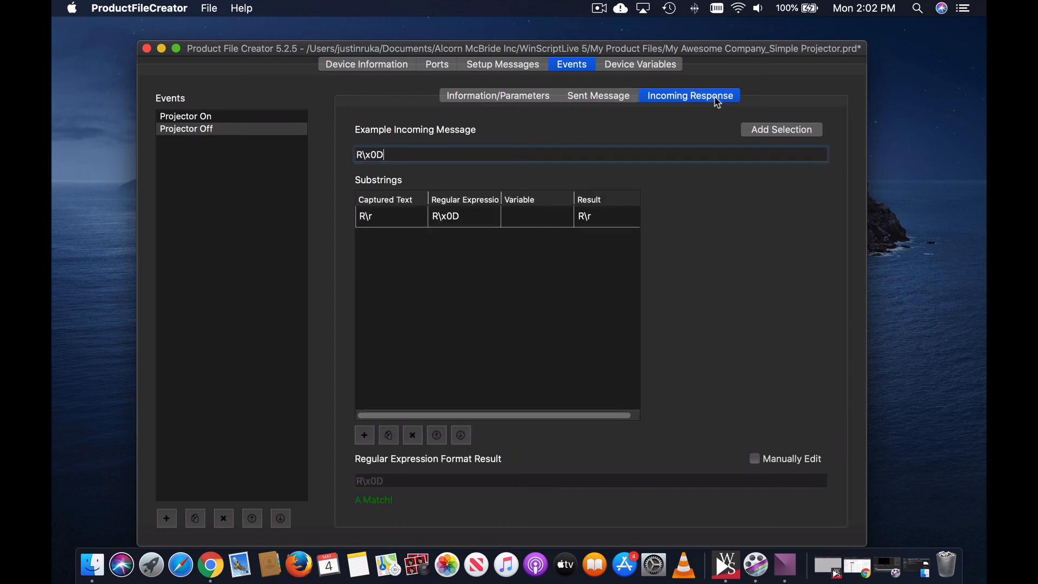
{"action": "left_click", "coordinate": [498, 102]}
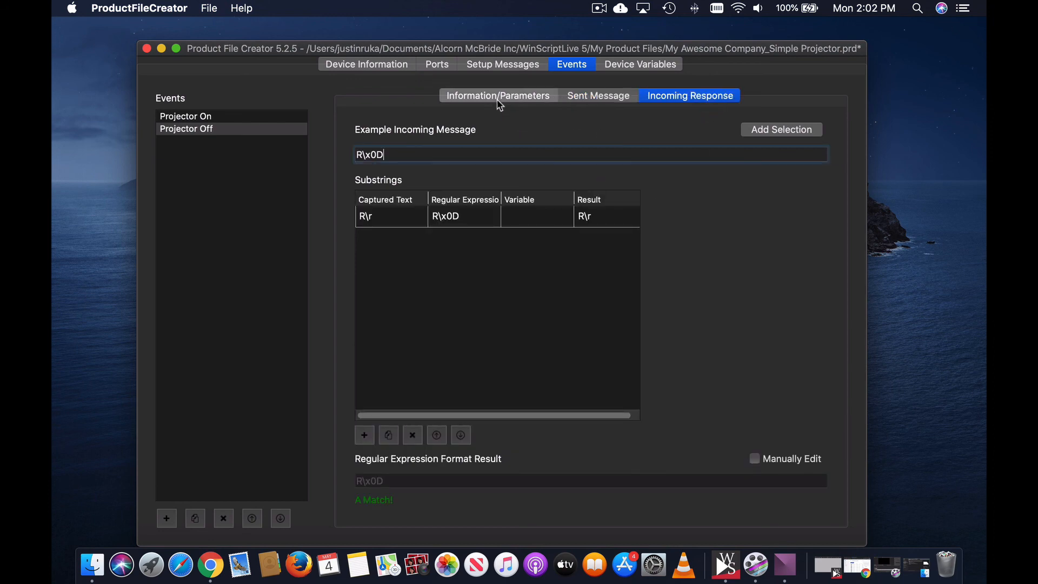